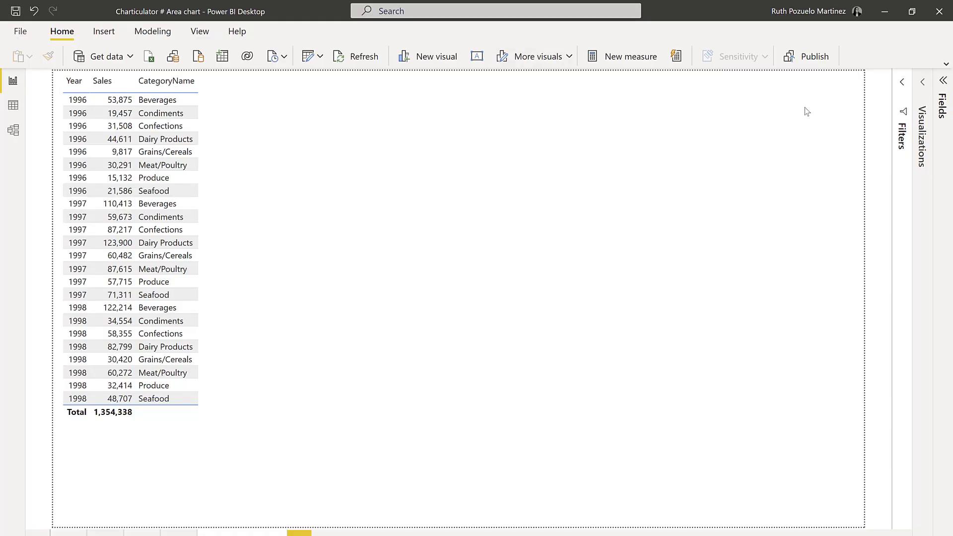
- Enlarge the sales table visual by dragging its corner, checking another page before returning
left_click(483, 204)
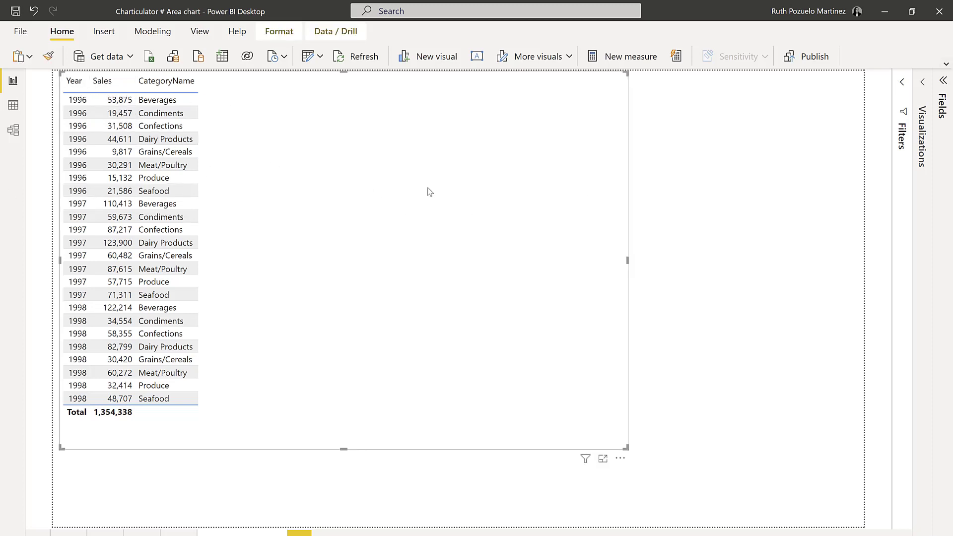
left_click_drag(626, 447, 828, 491)
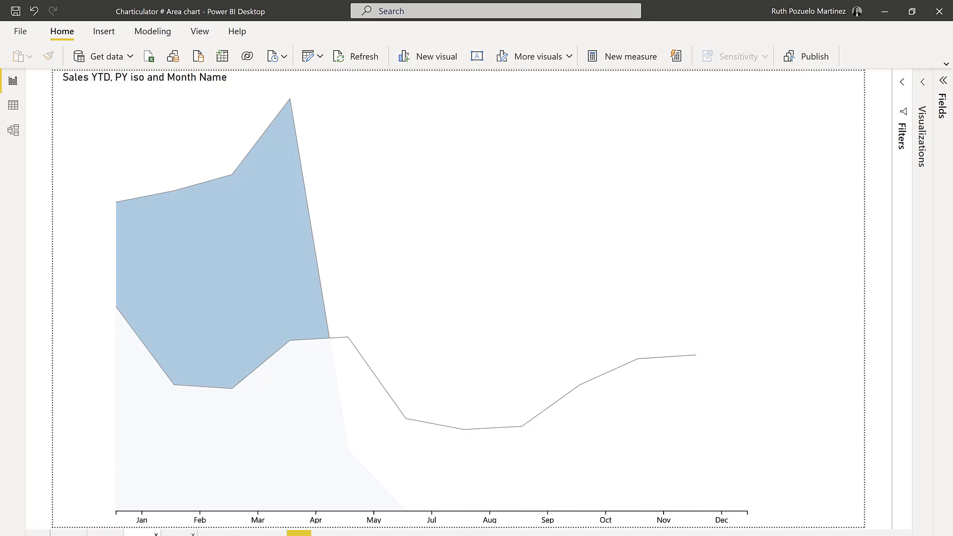
left_click(178, 532)
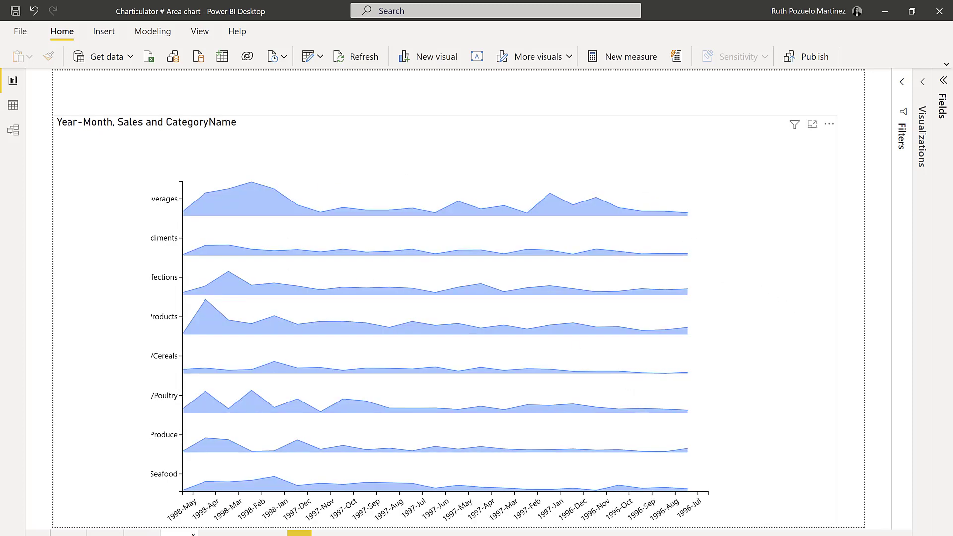
left_click(241, 533)
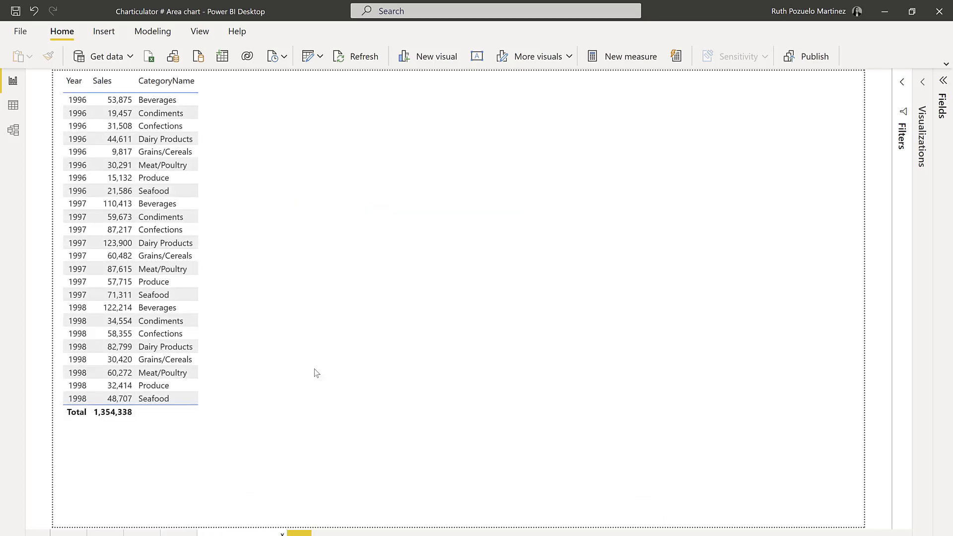
- Convert the table into a Charticulator visual and start a new blank chart
left_click(420, 320)
left_click(922, 82)
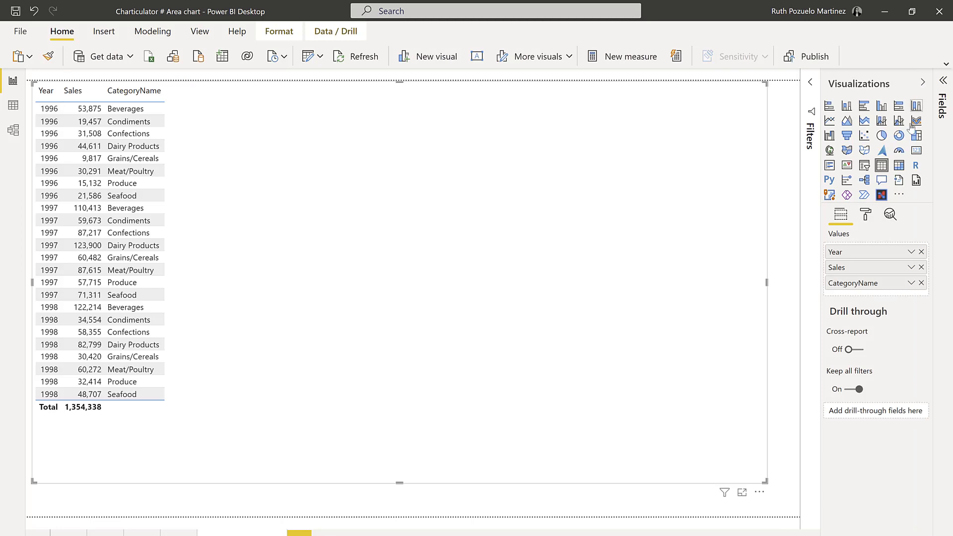
left_click(882, 196)
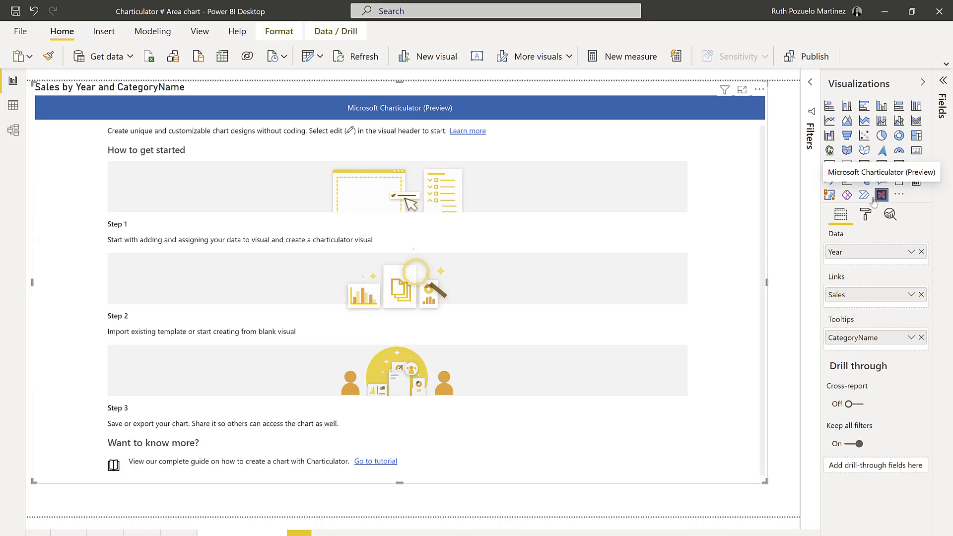
left_click(759, 90)
left_click(782, 102)
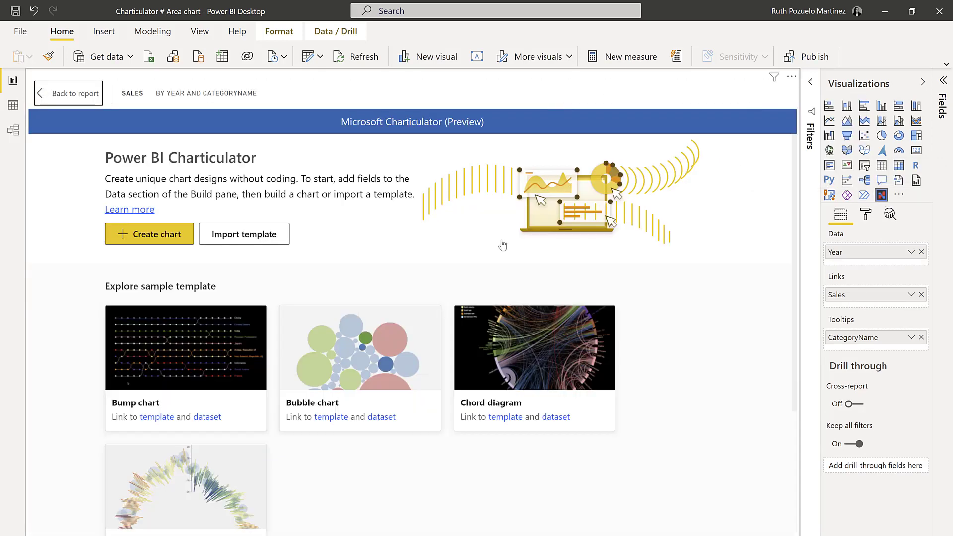
left_click(185, 234)
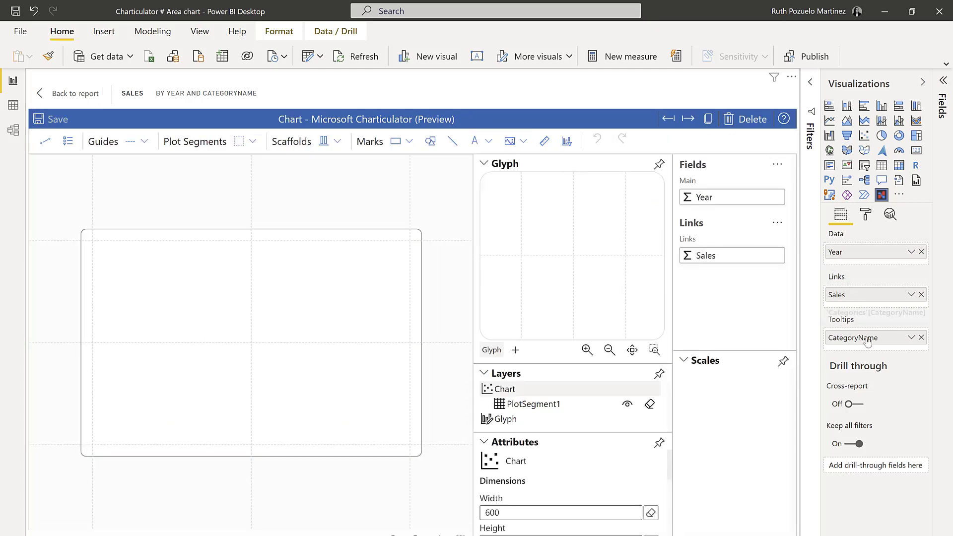
- Add Sales and CategoryName to the chart's data fields
left_click_drag(863, 300, 866, 264)
left_click_drag(867, 347, 872, 276)
left_click(923, 82)
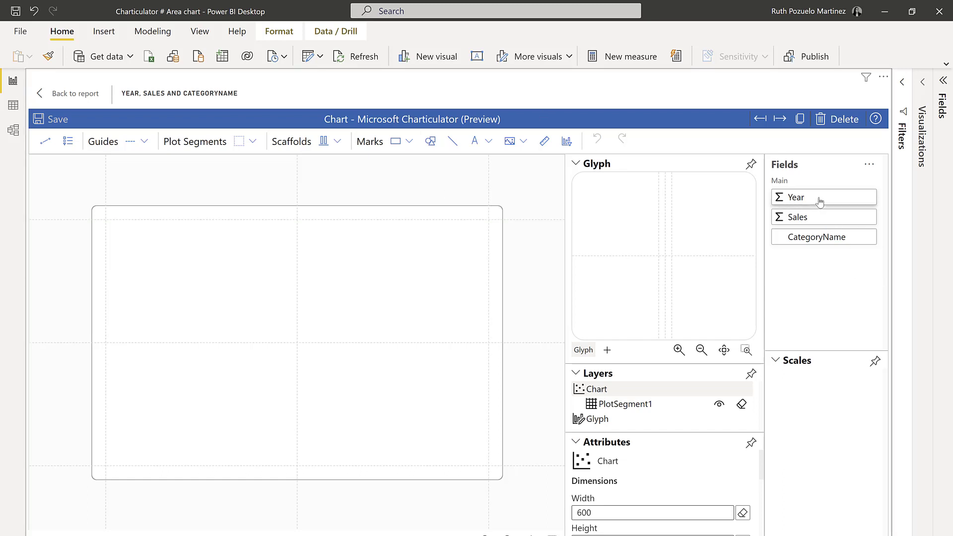
- Make Year categorical, place it on the x-axis, and add a rectangle glyph mark
left_click(772, 199)
left_click(737, 204)
left_click_drag(814, 202, 244, 474)
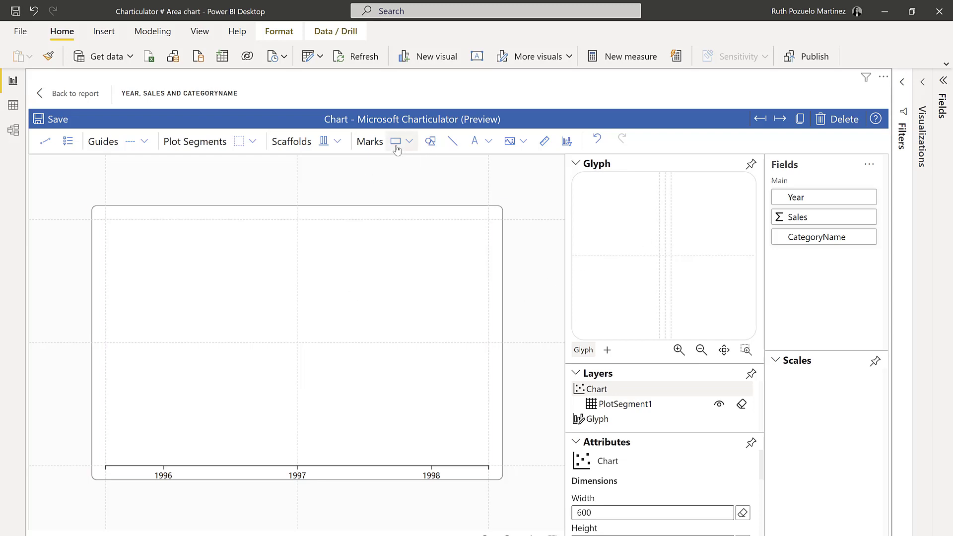
left_click_drag(393, 144, 668, 258)
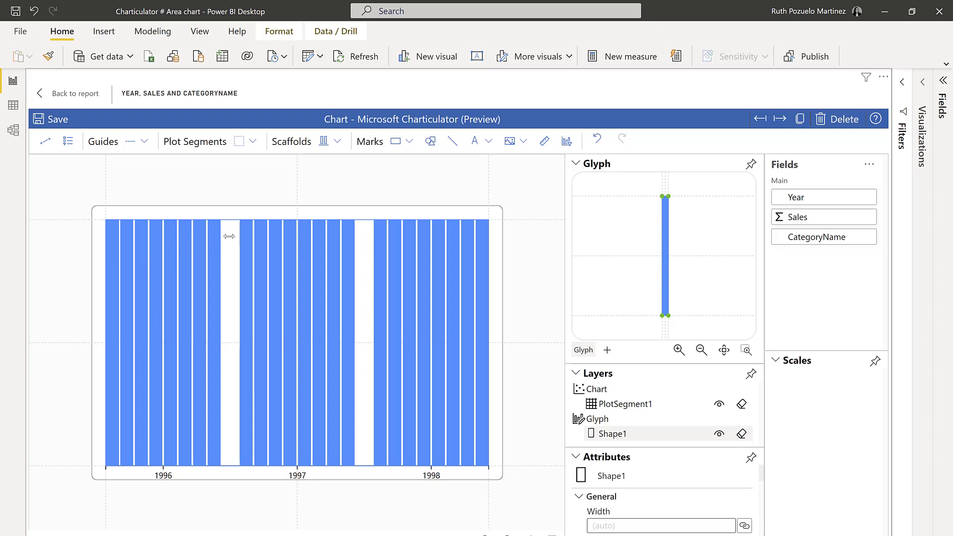
- Stack the plot segment's bars along Y and bind rectangle height to Sales
left_click(228, 237)
left_click(142, 195)
left_click(140, 236)
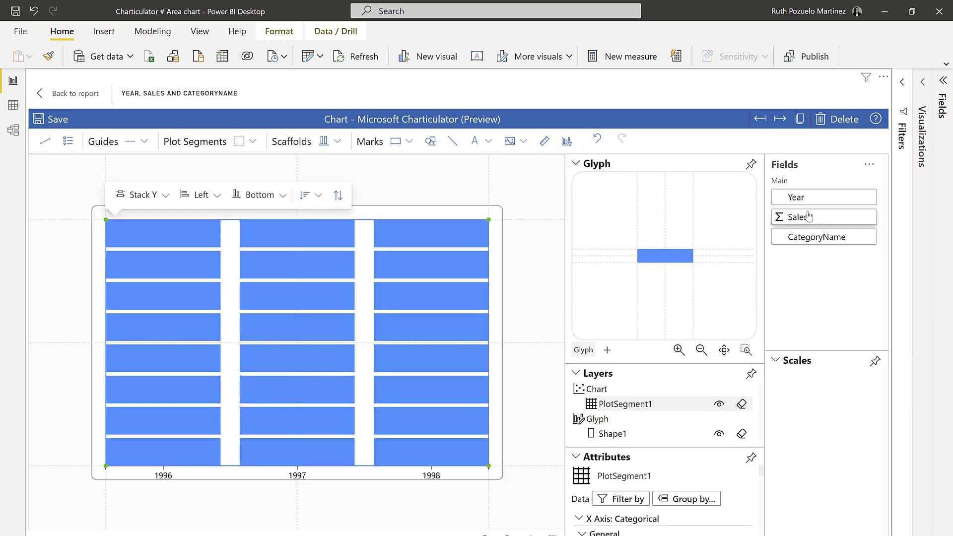
left_click_drag(809, 217, 633, 255)
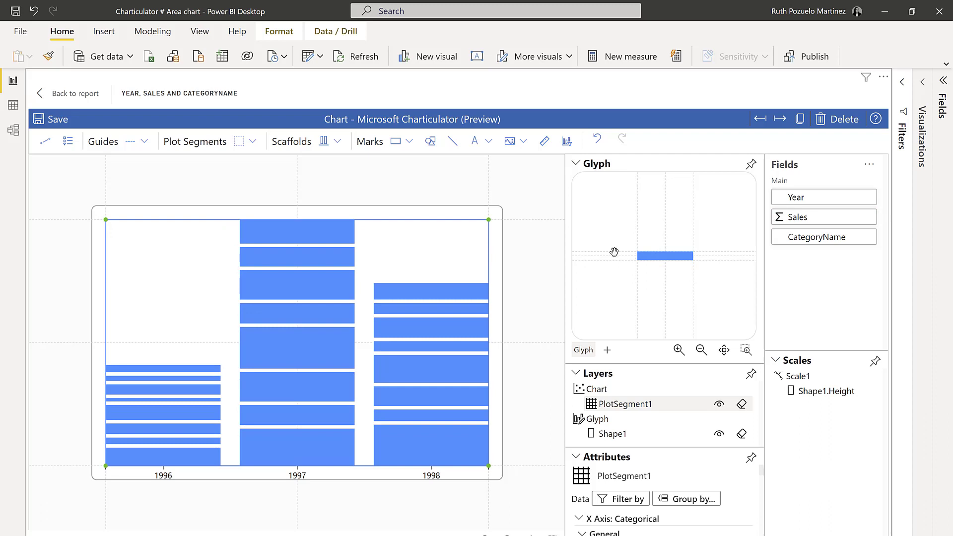
- Set the rectangle shape's width to 5
left_click(623, 437)
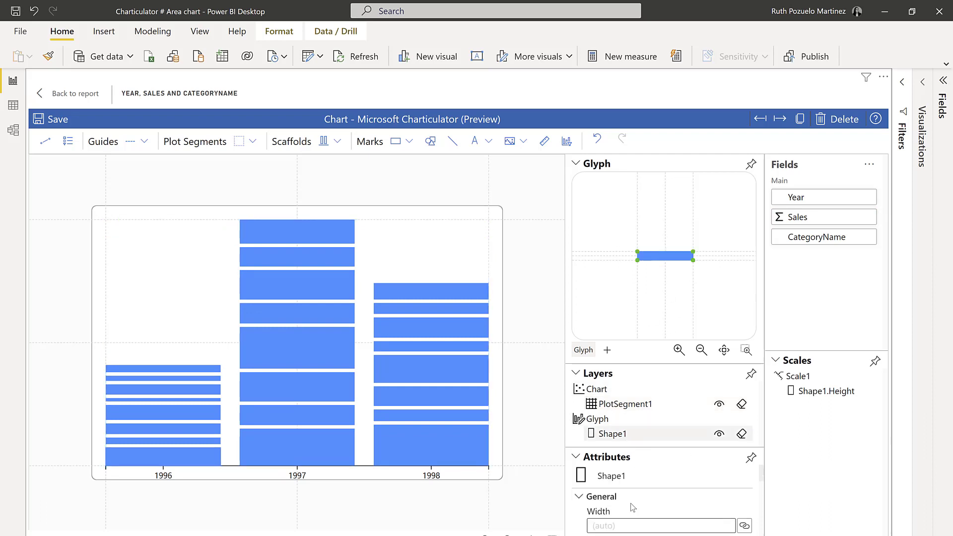
left_click(627, 521)
left_click(576, 163)
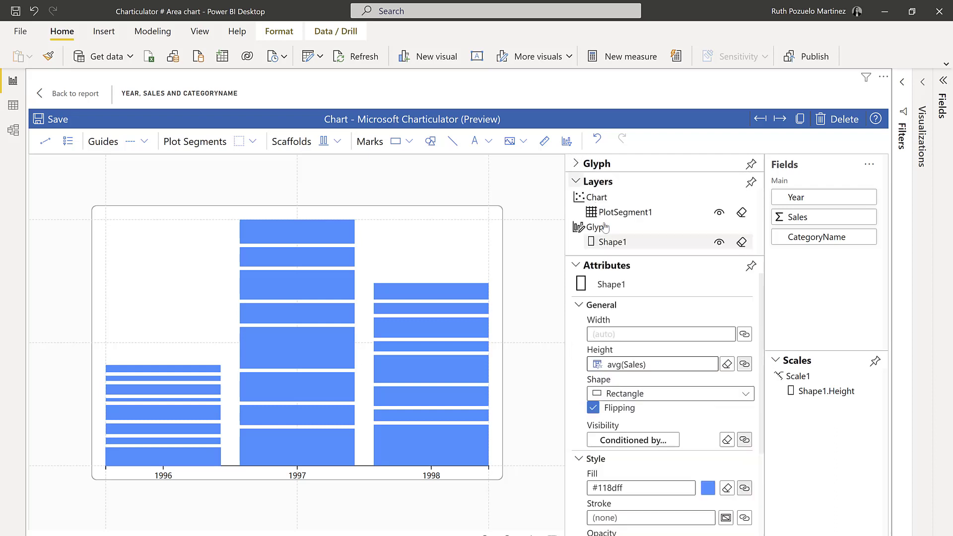
type("5")
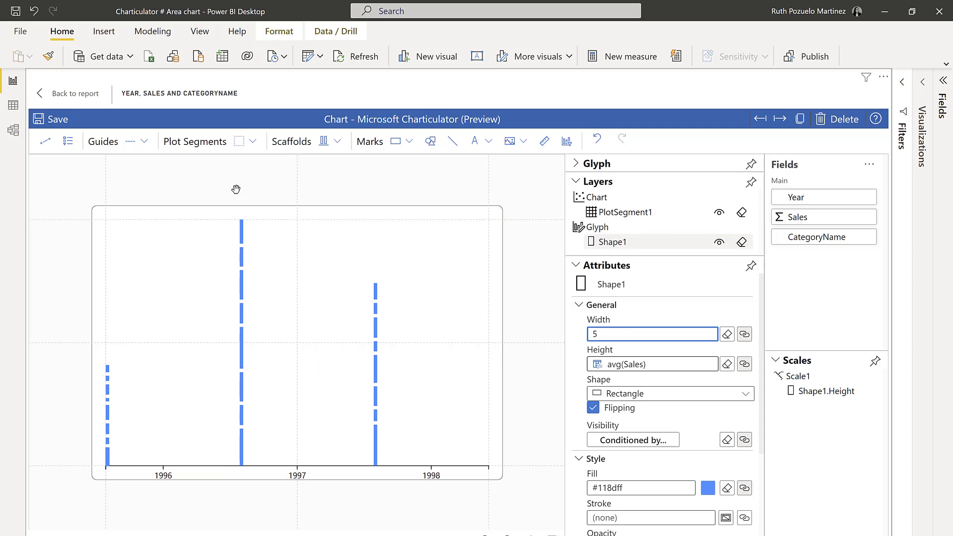
- Create Band links connecting the stacked rectangles by CategoryName
left_click(46, 142)
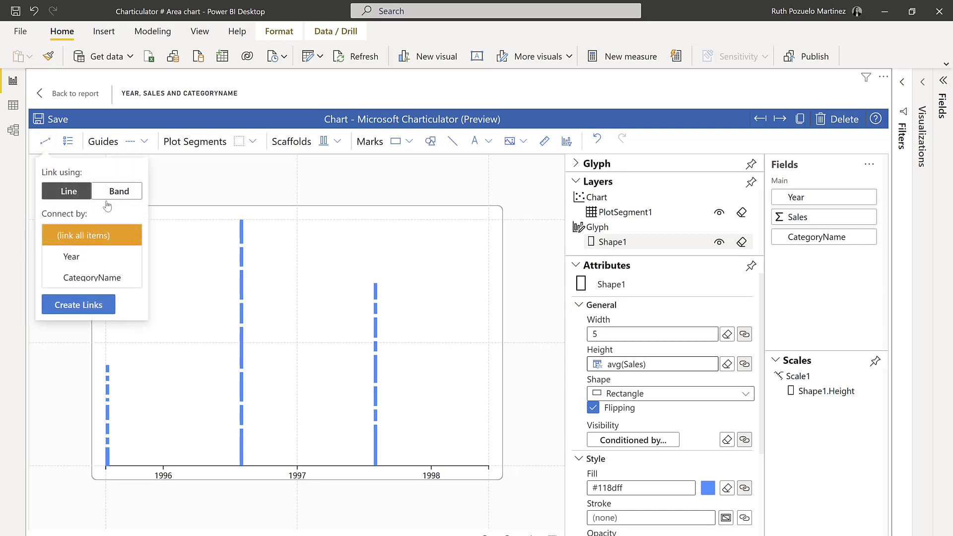
left_click(116, 192)
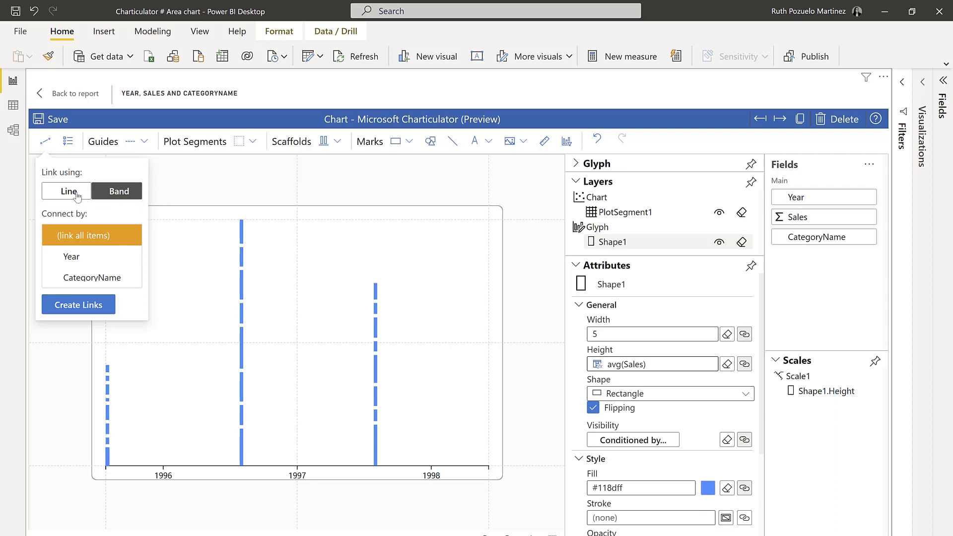
left_click(67, 278)
left_click(100, 305)
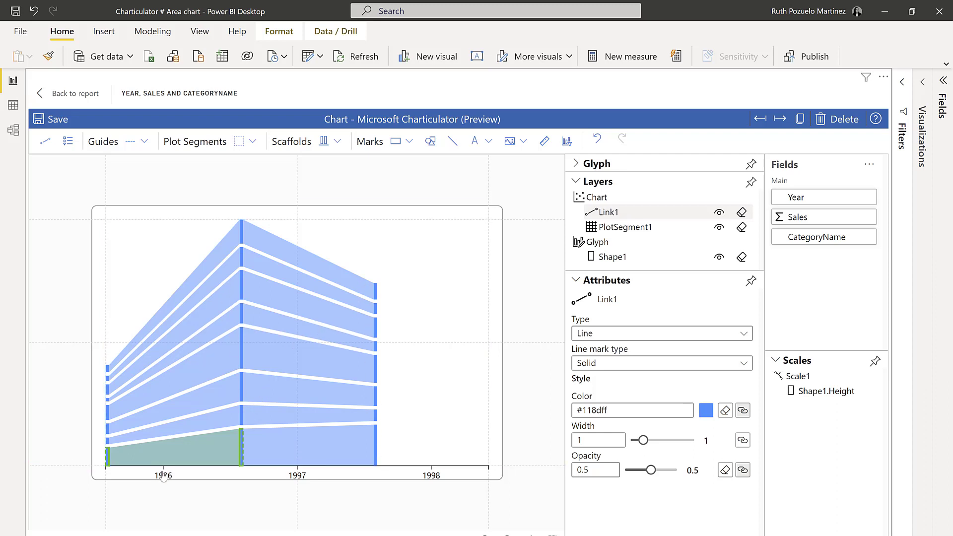
- Set the plot segment's sub-layout alignment to Middle and the rectangle width to 0
left_click(591, 242)
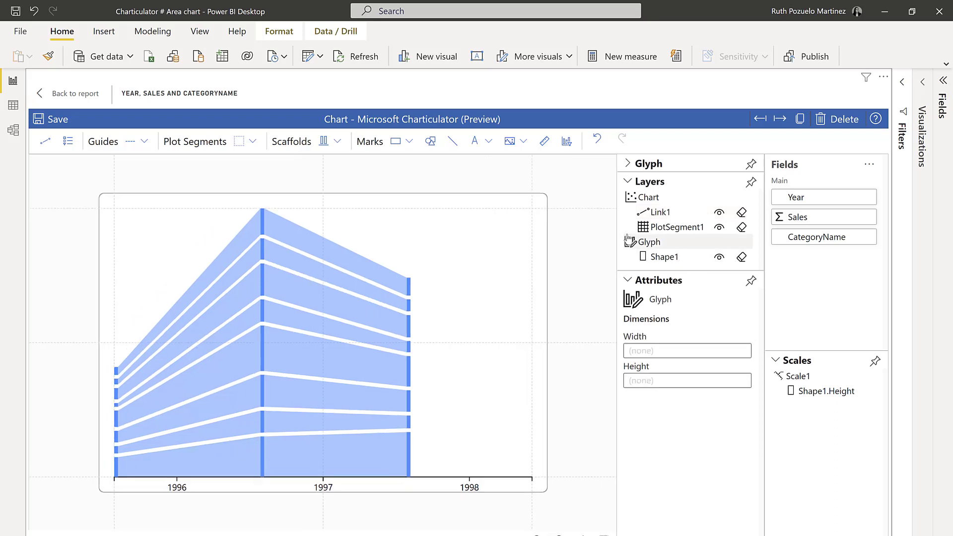
left_click(671, 228)
scroll(677, 310, "down", 10)
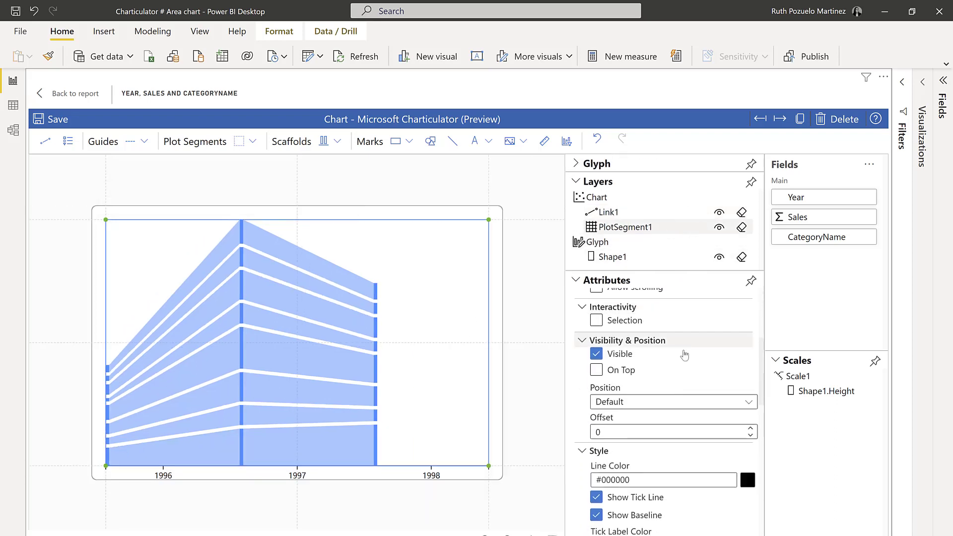
scroll(684, 350, "down", 1)
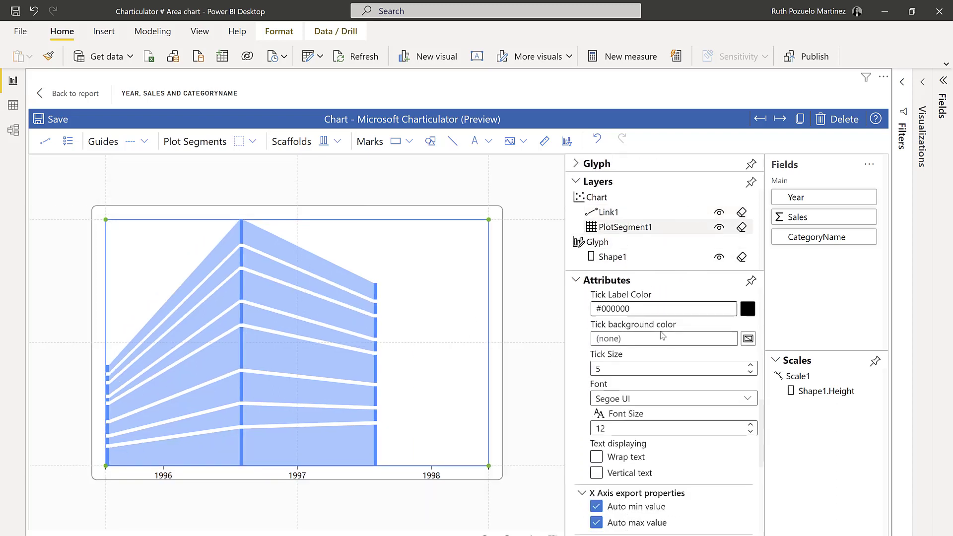
scroll(678, 386, "down", 2)
scroll(676, 382, "down", 15)
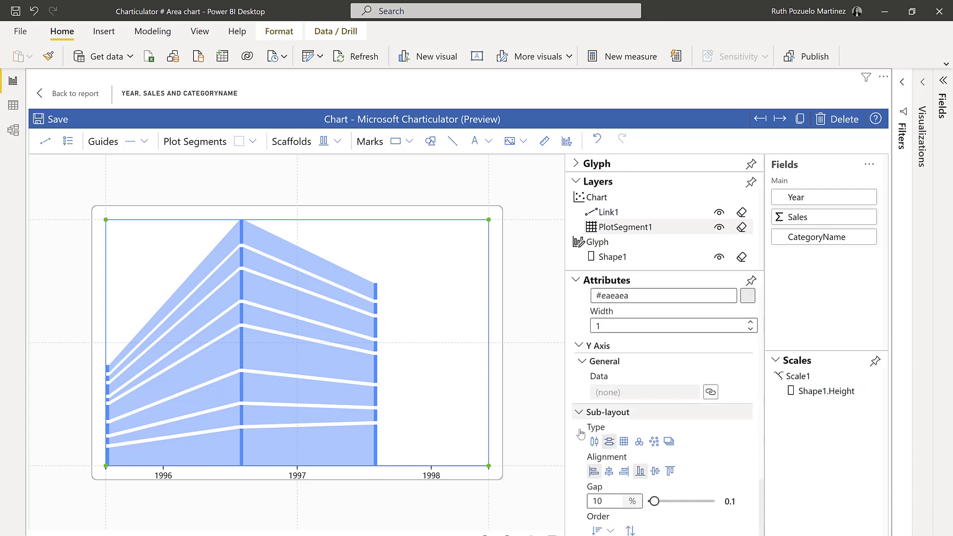
left_click(610, 474)
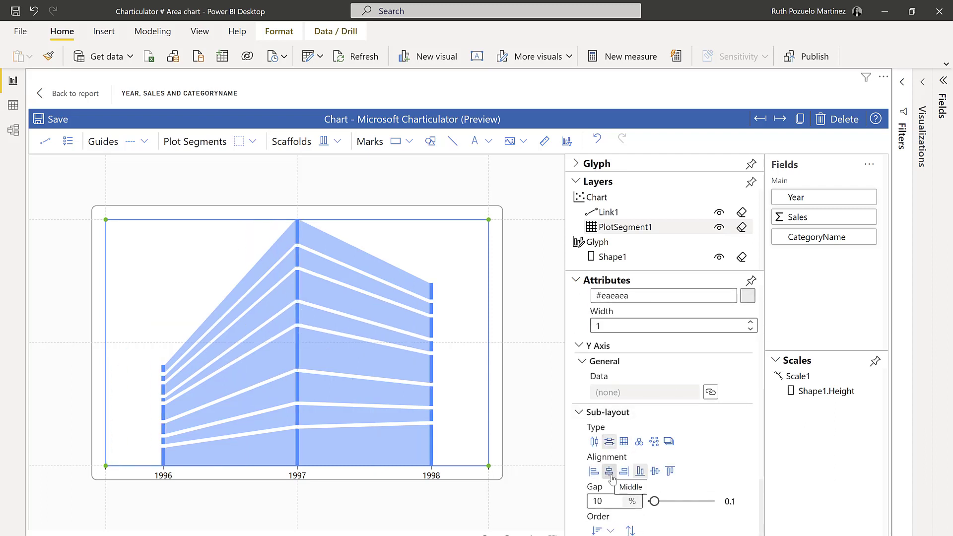
left_click(608, 256)
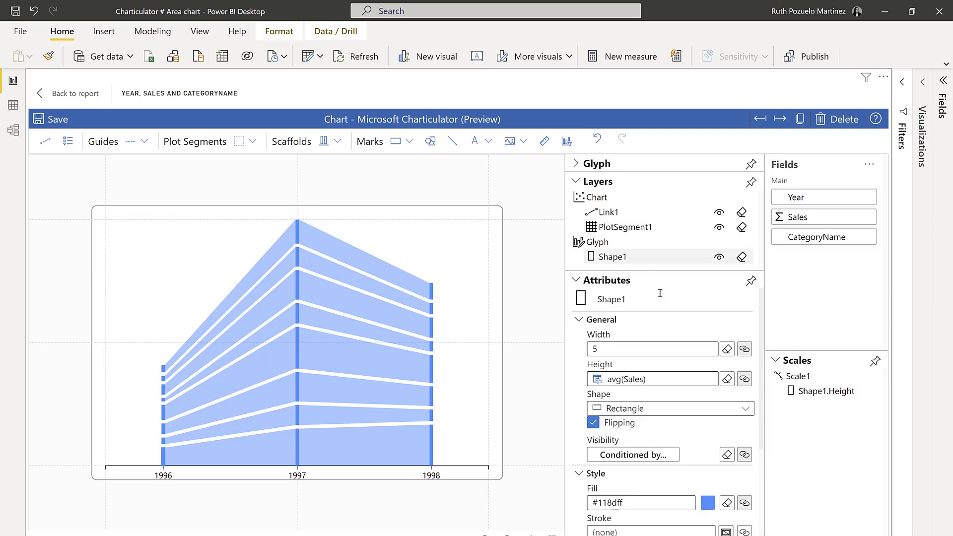
left_click(651, 347)
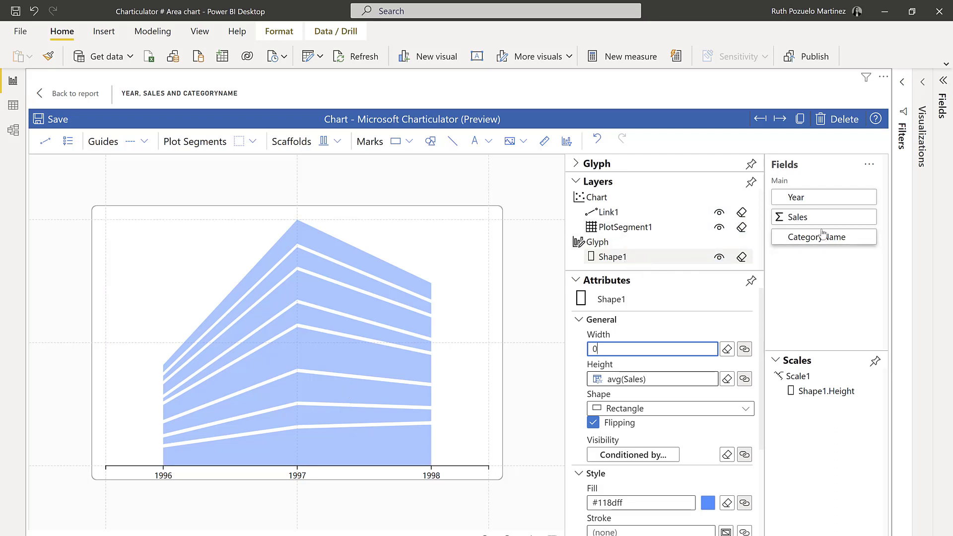
- Colour Link1 bands by CategoryName and set the plot segment's sub-layout gap to 0
left_click(652, 212)
left_click_drag(824, 237, 650, 396)
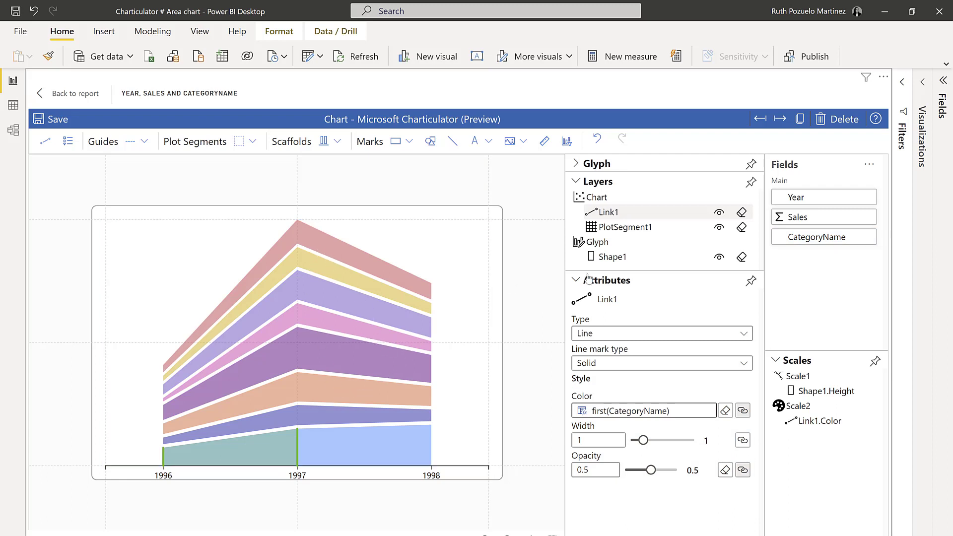
left_click(625, 228)
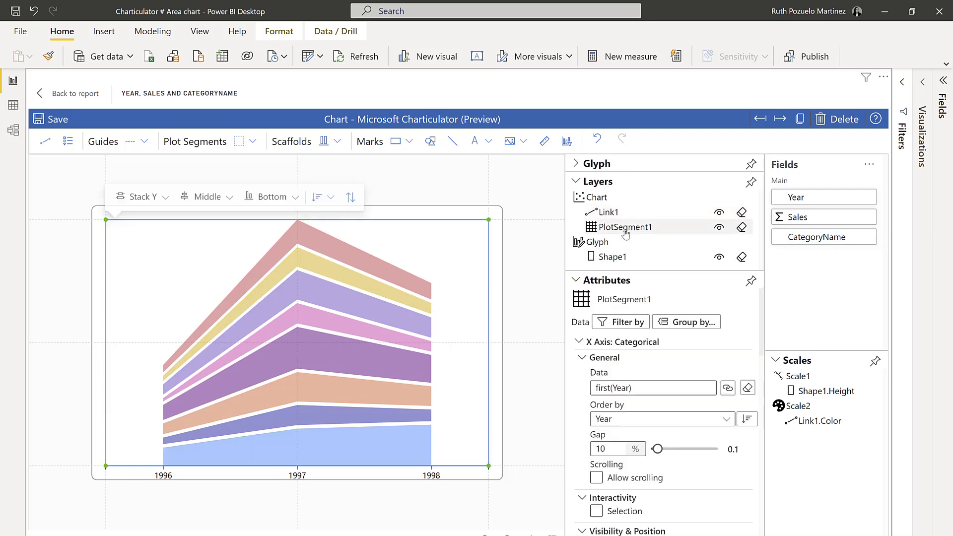
left_click(579, 341)
scroll(603, 362, "down", 1)
left_click_drag(654, 502, 647, 502)
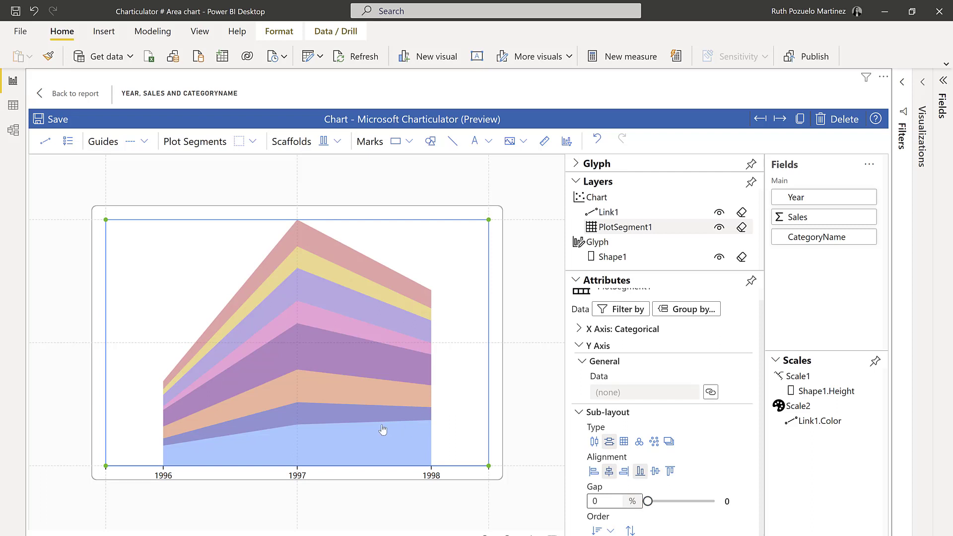
- Create Line-type links by CategoryName anchored to the bands' upper edges
left_click(46, 141)
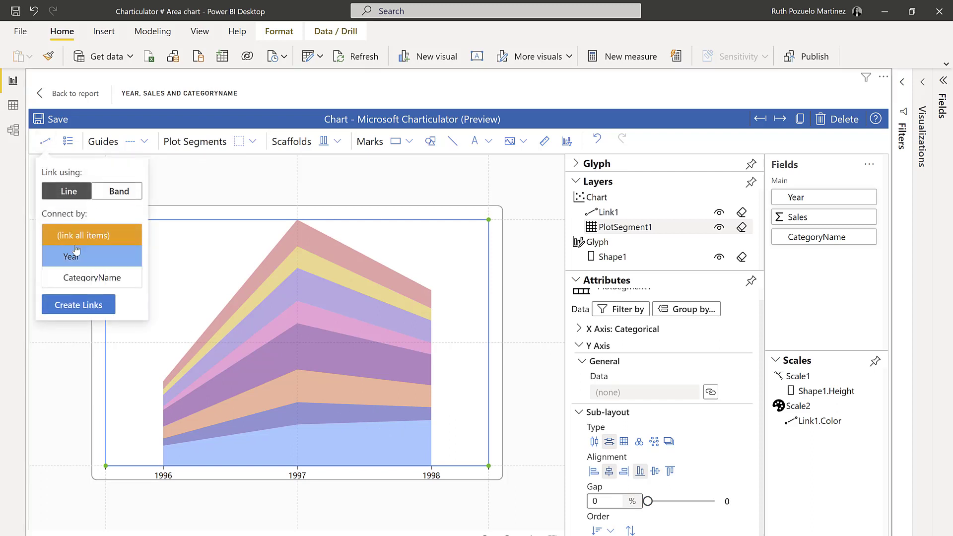
left_click(75, 278)
left_click(74, 305)
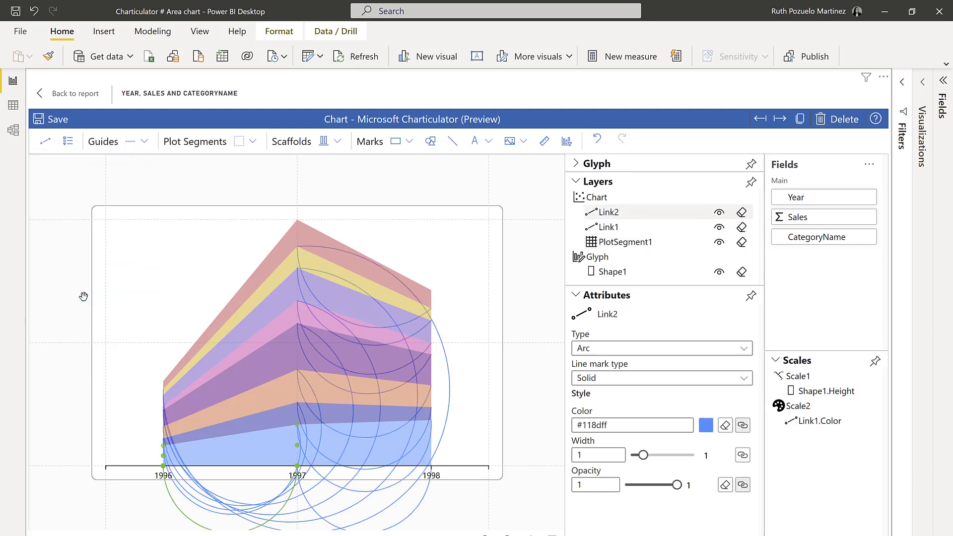
left_click(617, 349)
left_click(586, 365)
left_click(163, 446)
left_click(297, 426)
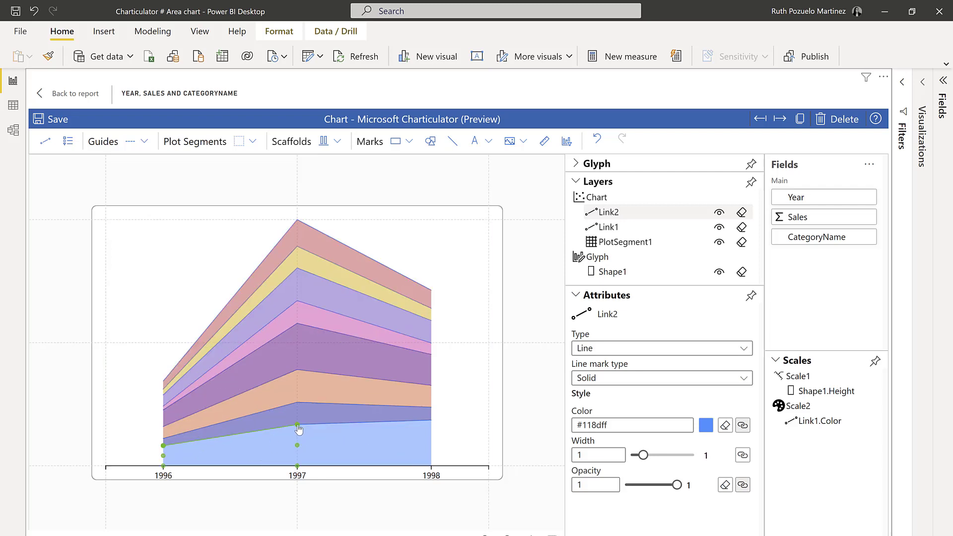
- Colour the new outline links by CategoryName
left_click(647, 274)
left_click(609, 214)
left_click_drag(814, 238, 640, 423)
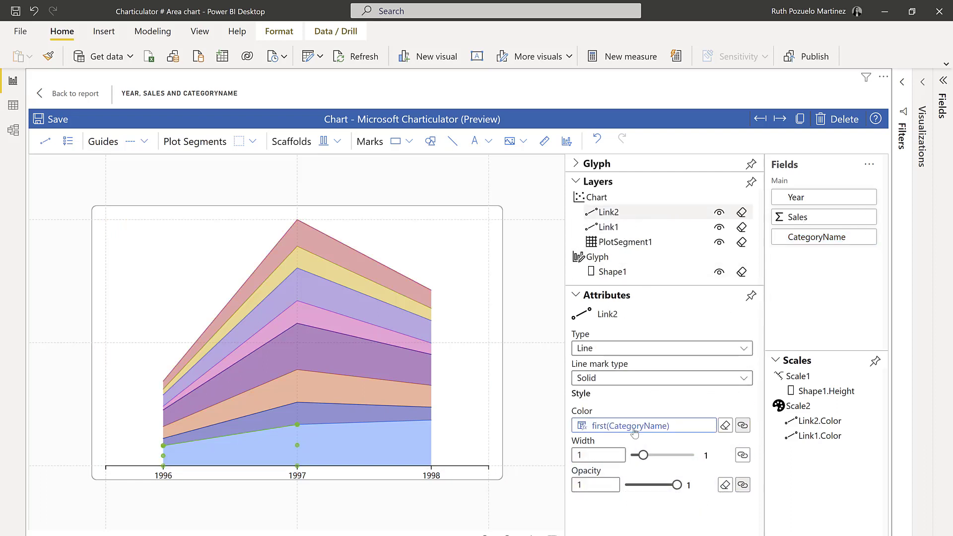
- Rename the outline links to 'line' and the band links to 'shape'
left_click(626, 315)
key("ctrl+a")
type("line")
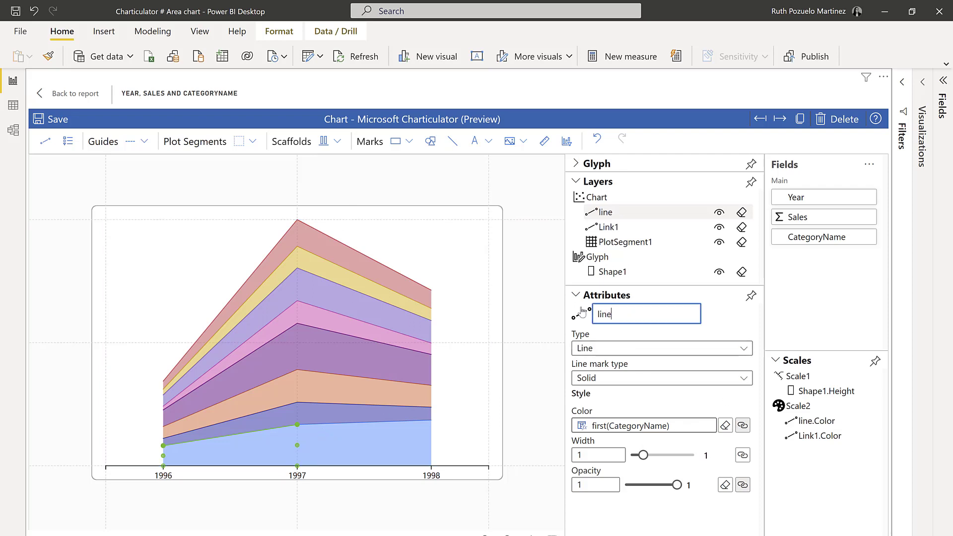
left_click(614, 227)
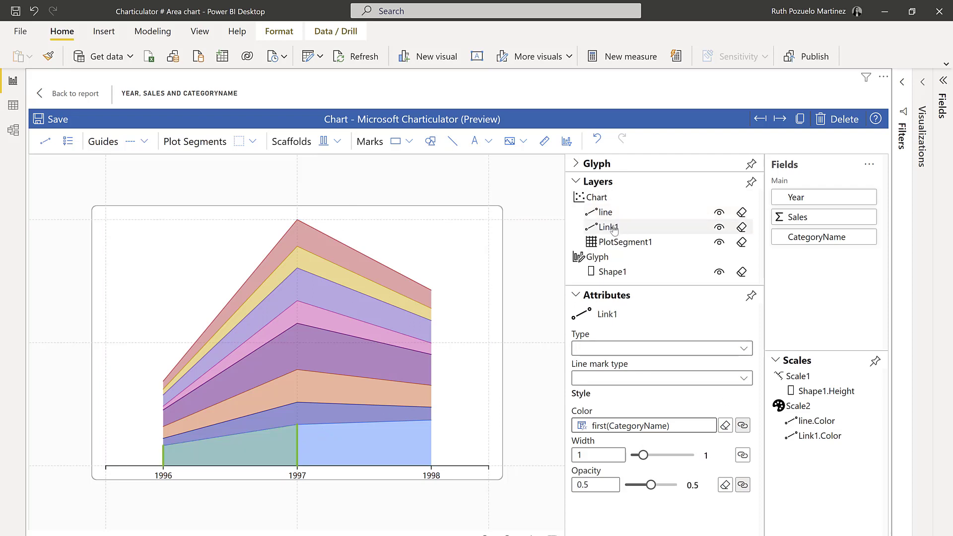
double_click(629, 312)
type("shape")
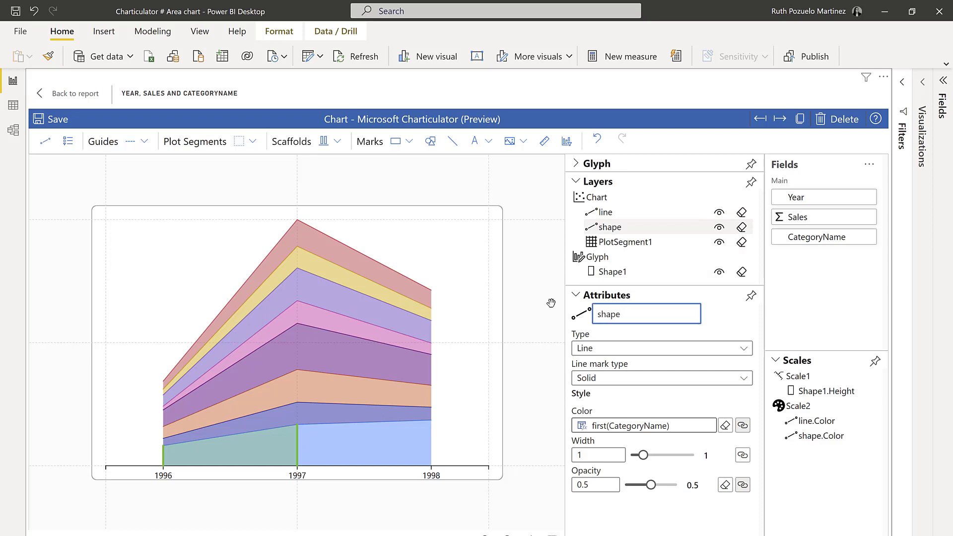
left_click(725, 332)
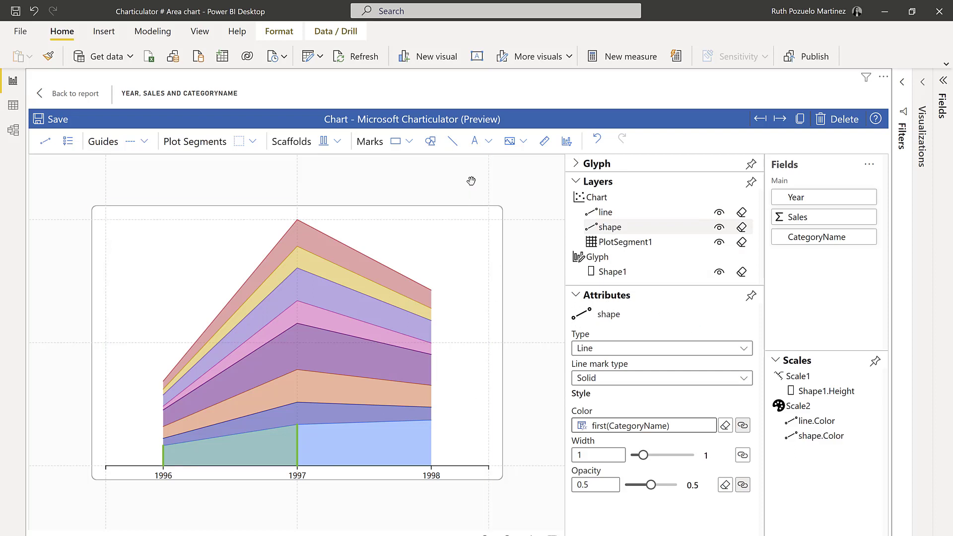
left_click(284, 197)
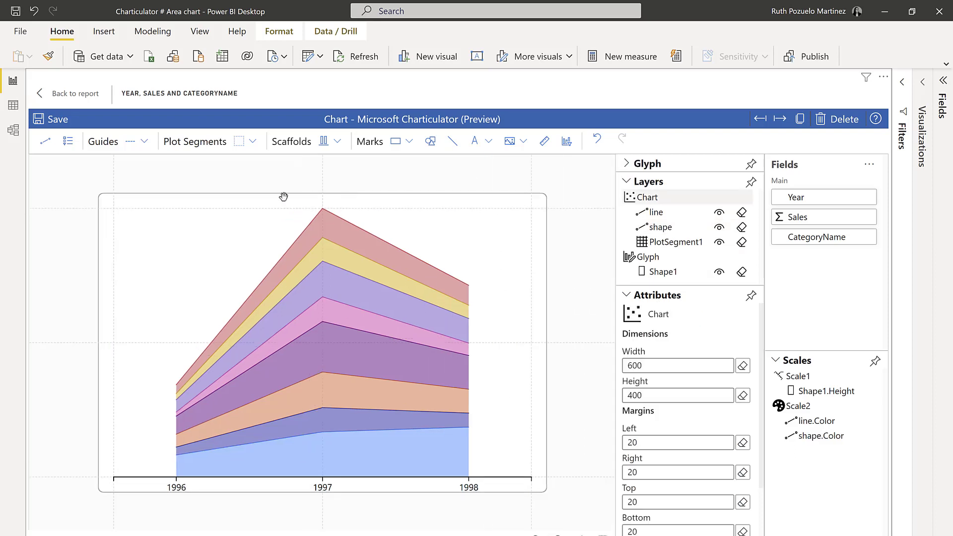
- Go back to the report to view the finished stacked area chart
left_click(75, 93)
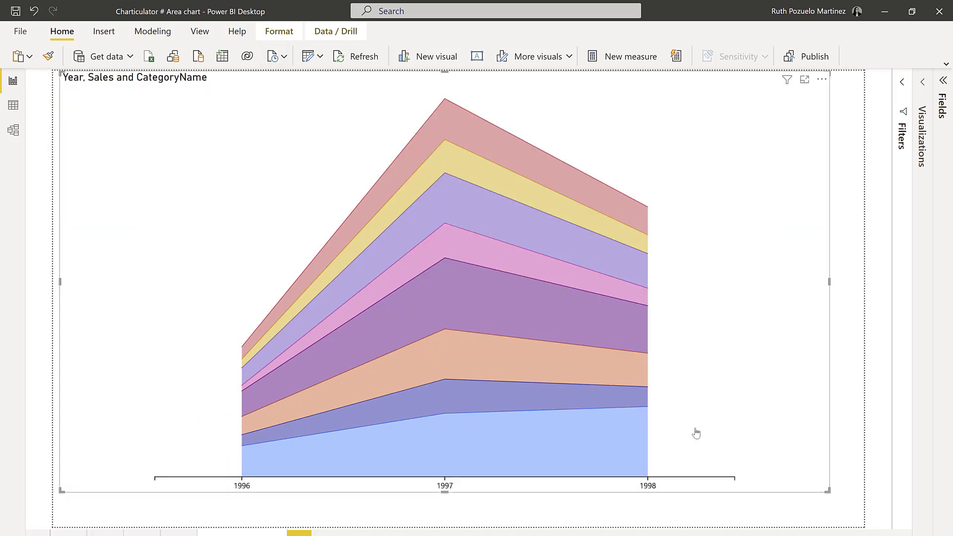